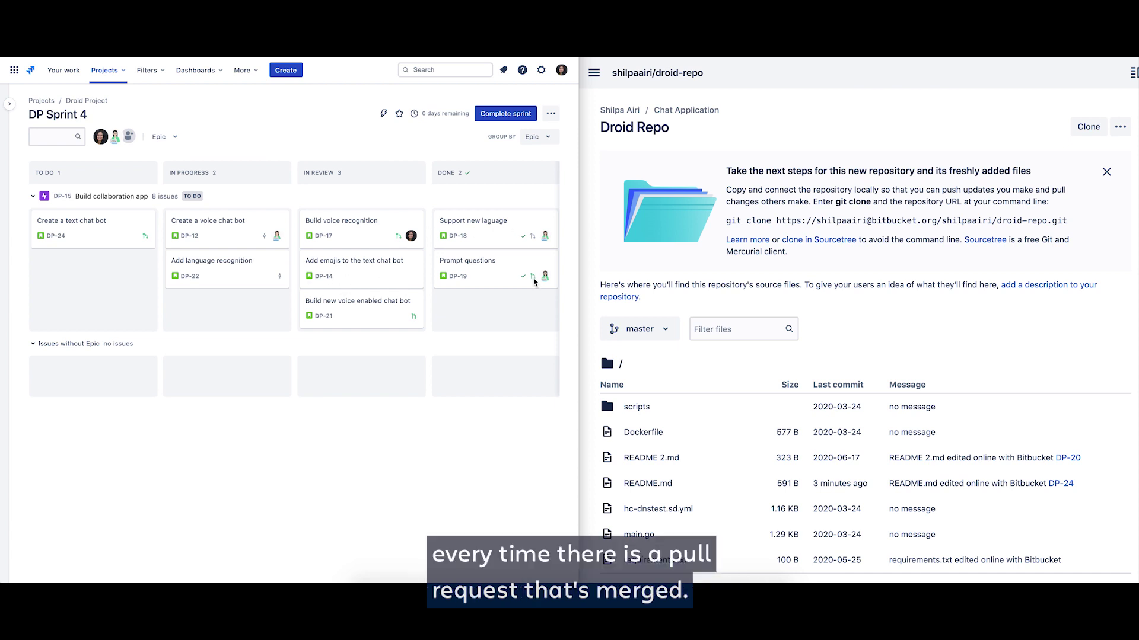
Start a new board automation rule with a Pull request merged trigger.
click(383, 114)
click(309, 202)
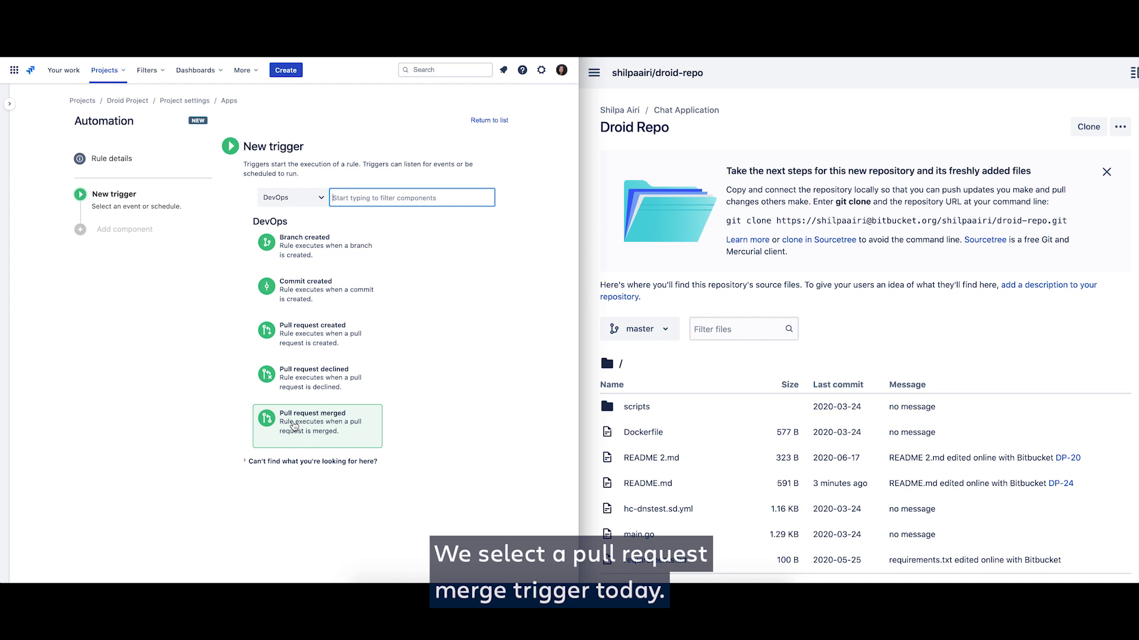
click(294, 426)
click(488, 186)
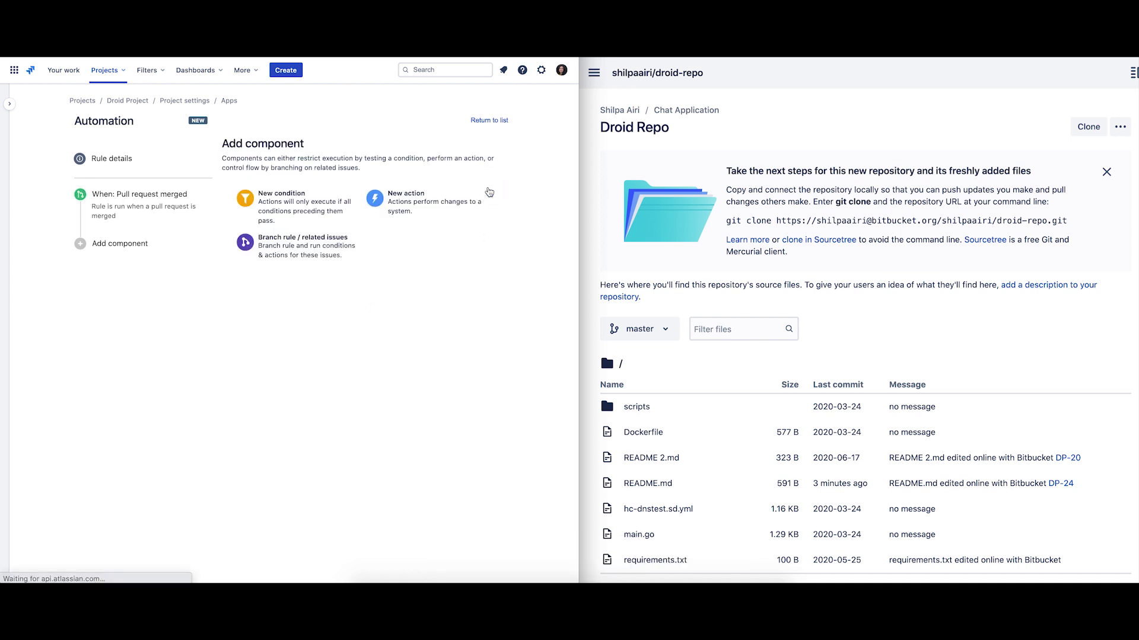
Add an Issue fields condition requiring Status equals In Review.
click(303, 209)
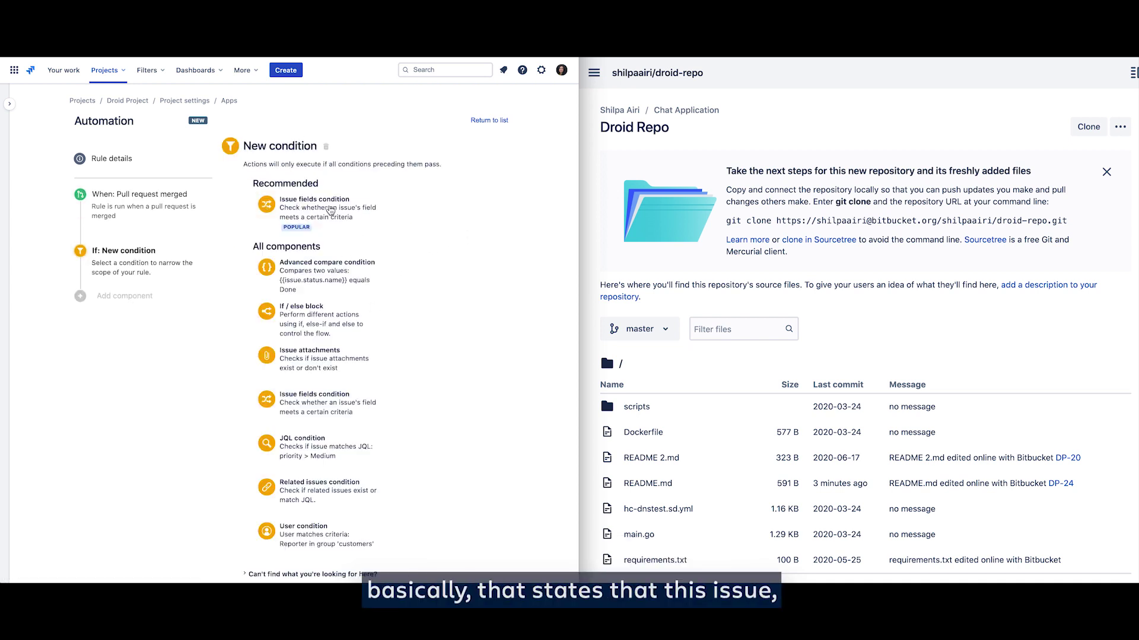
click(330, 211)
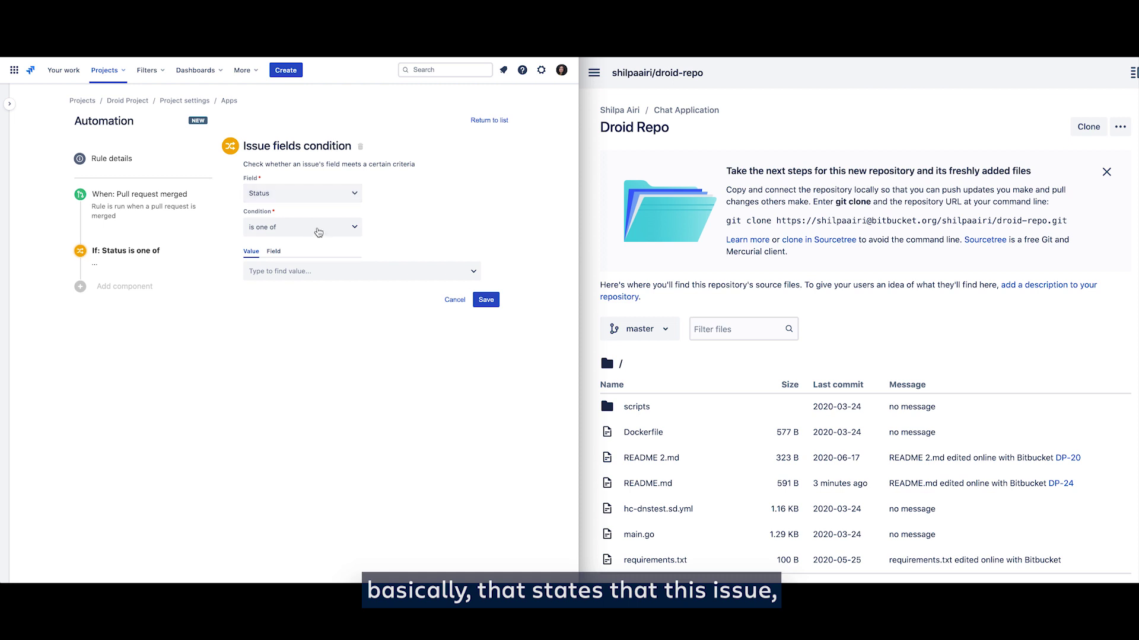
click(320, 231)
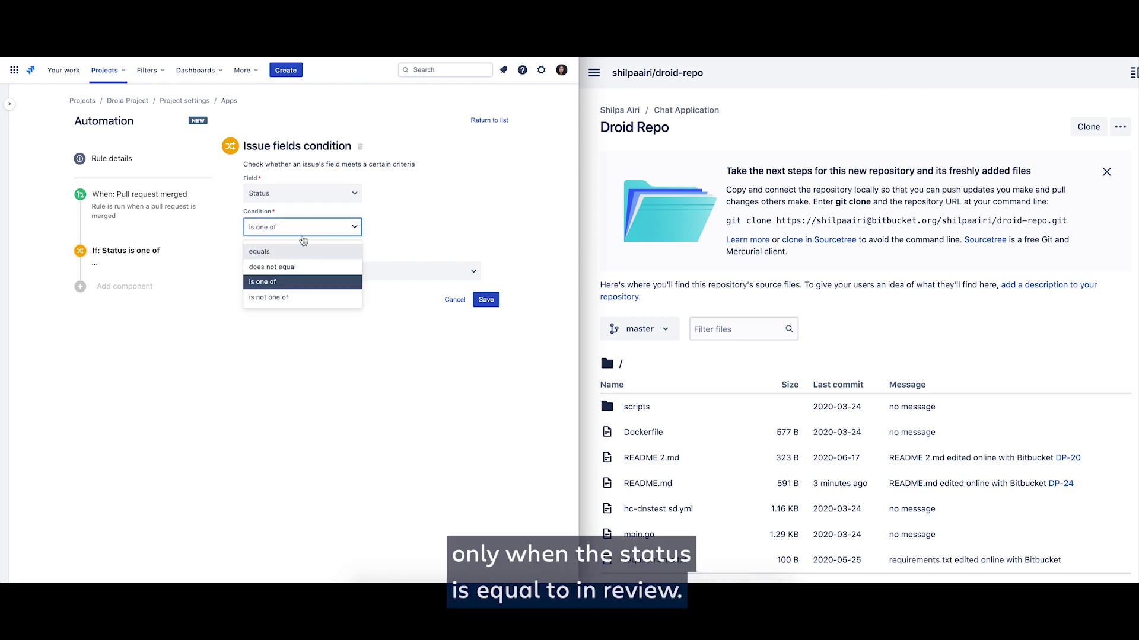
click(259, 252)
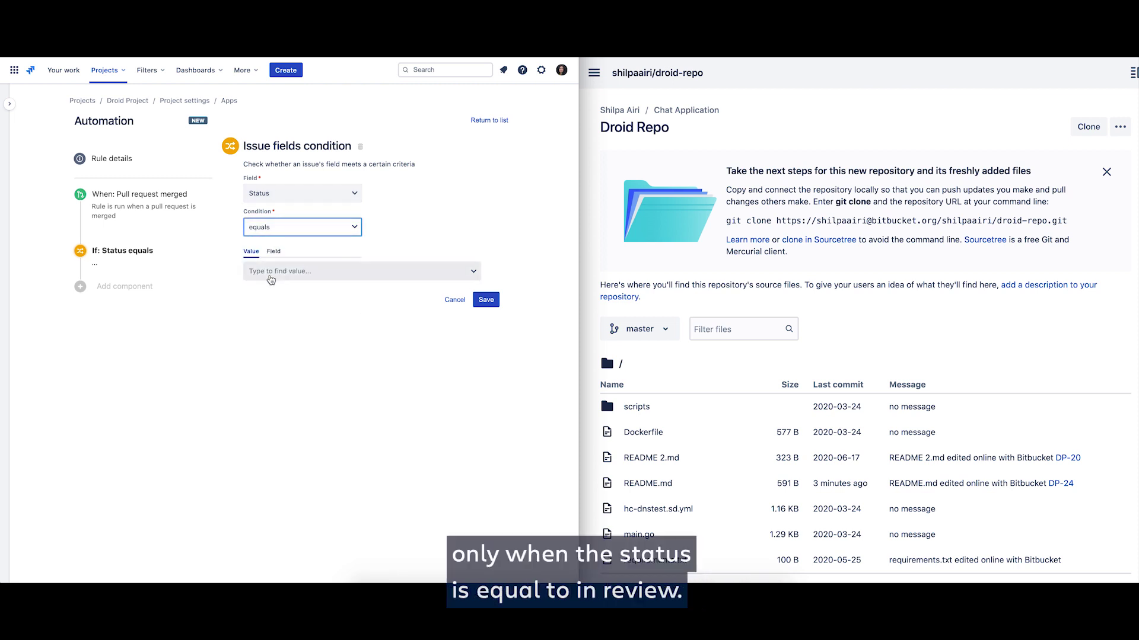
click(270, 274)
click(276, 340)
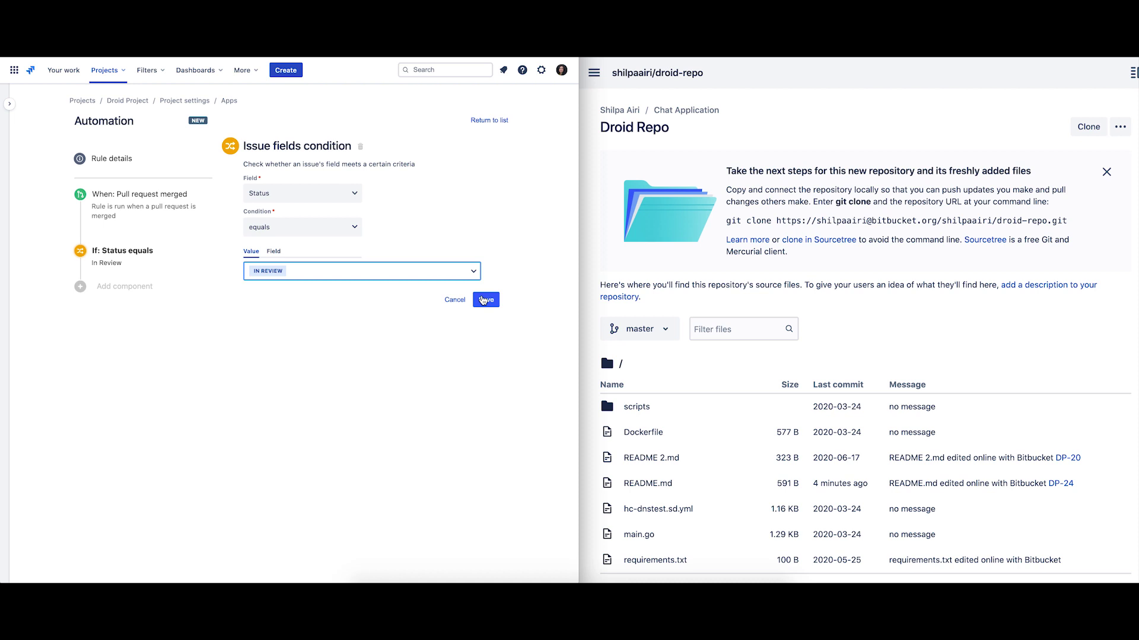
click(484, 300)
Add a Transition issue action to Done and name the rule 'Transition to Done on PR Merge'.
click(409, 198)
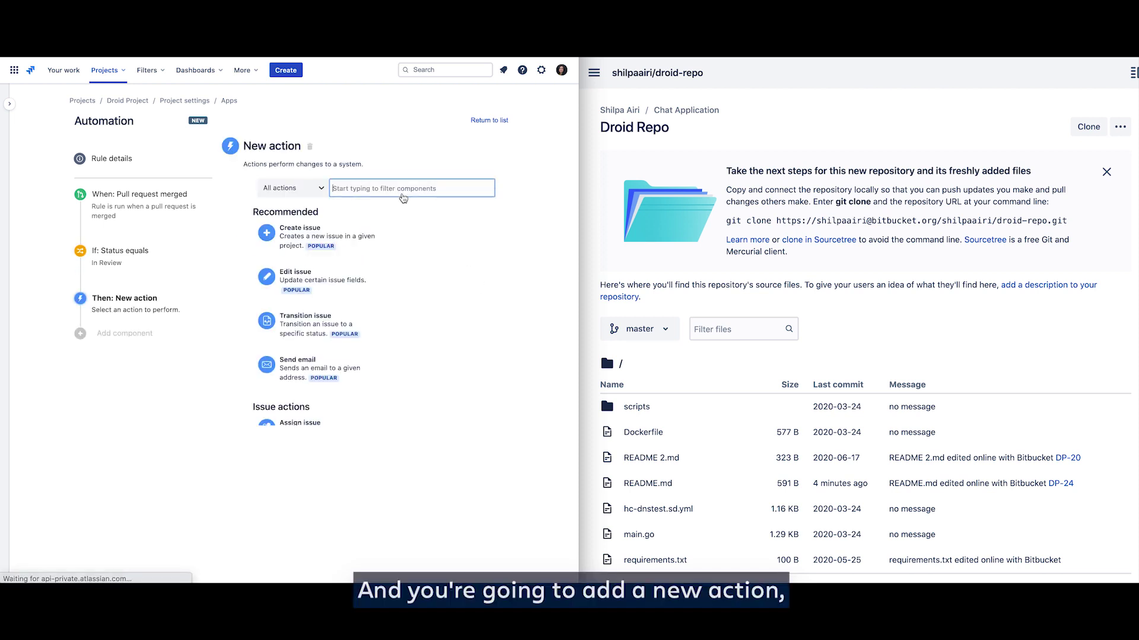
click(320, 336)
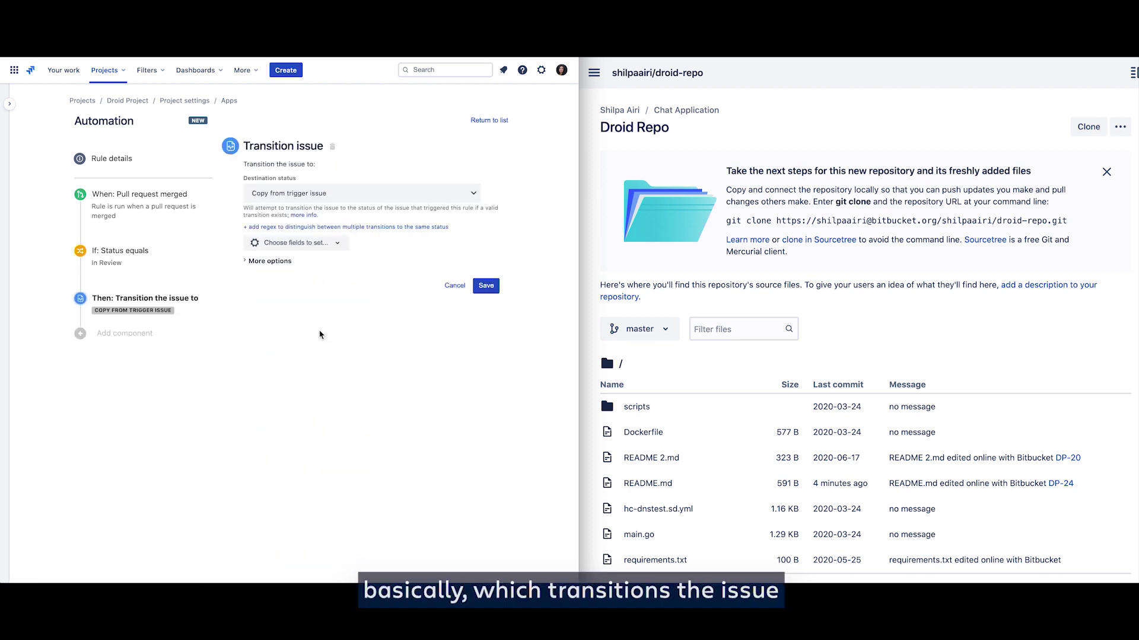
click(353, 193)
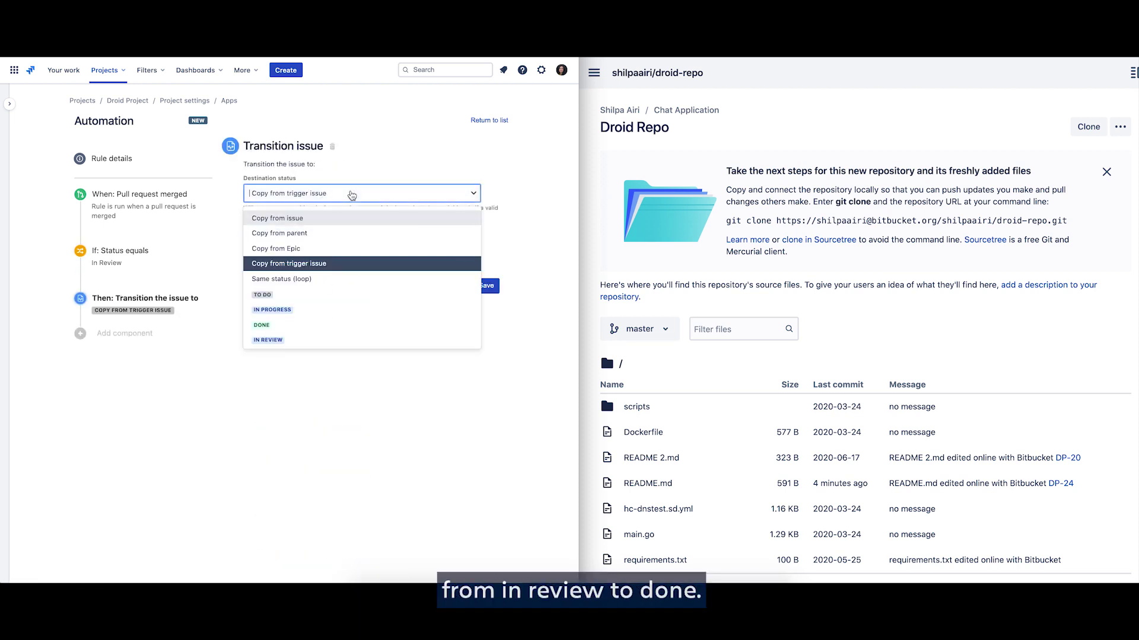
click(290, 330)
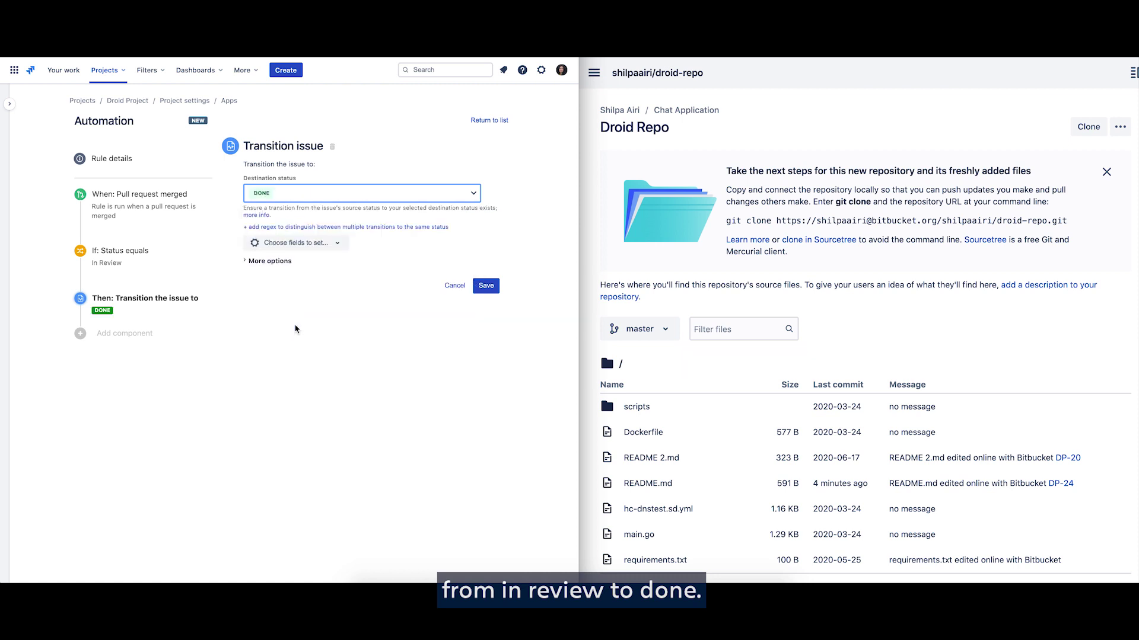
click(486, 286)
click(466, 216)
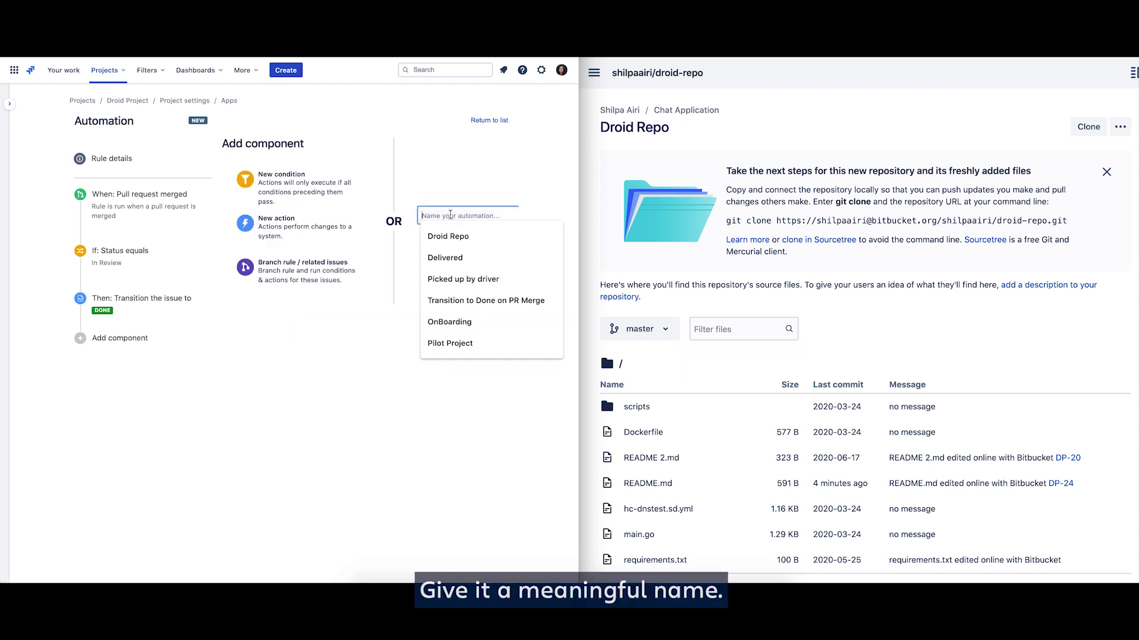
click(452, 300)
Add a Send email action to the Reporter with subject and body '{{issue.key}} was just merged!'.
click(295, 231)
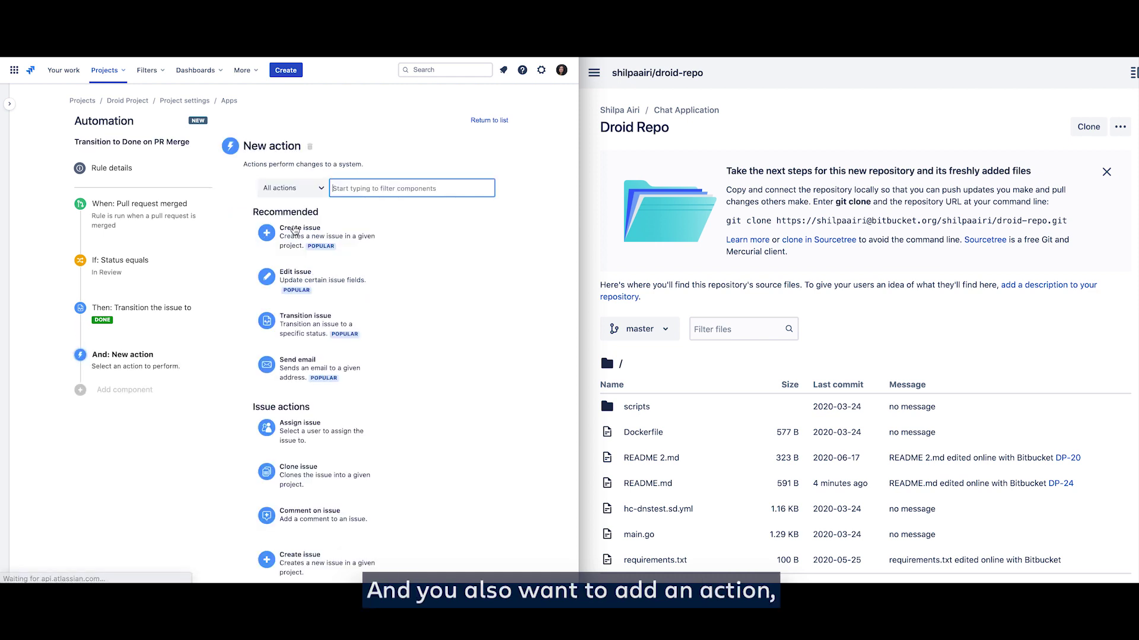
click(310, 368)
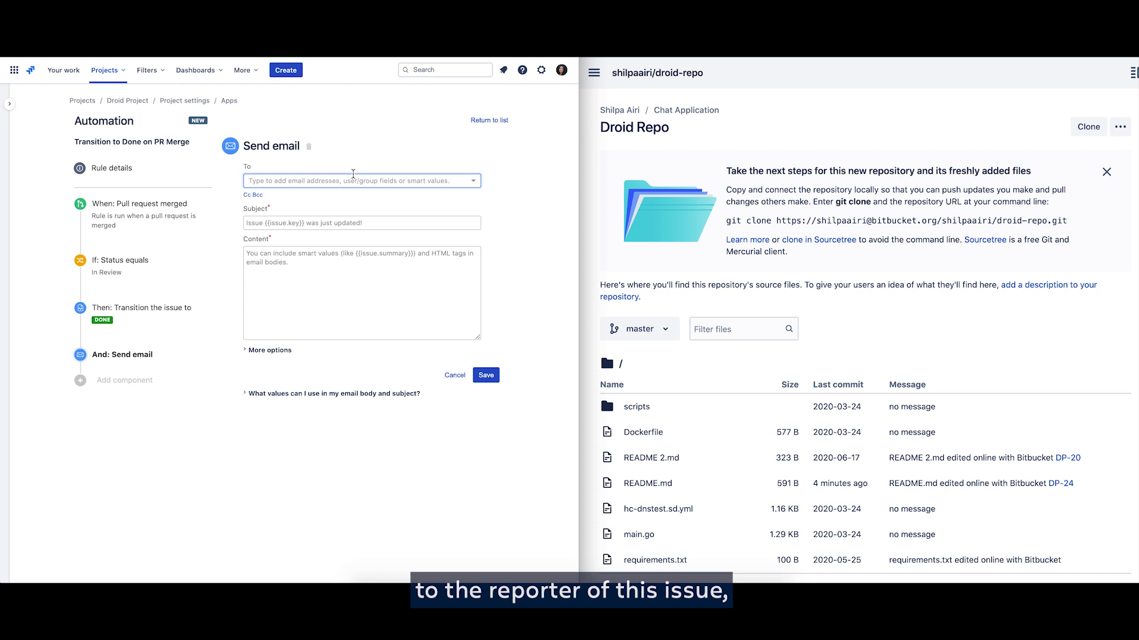
text(R)
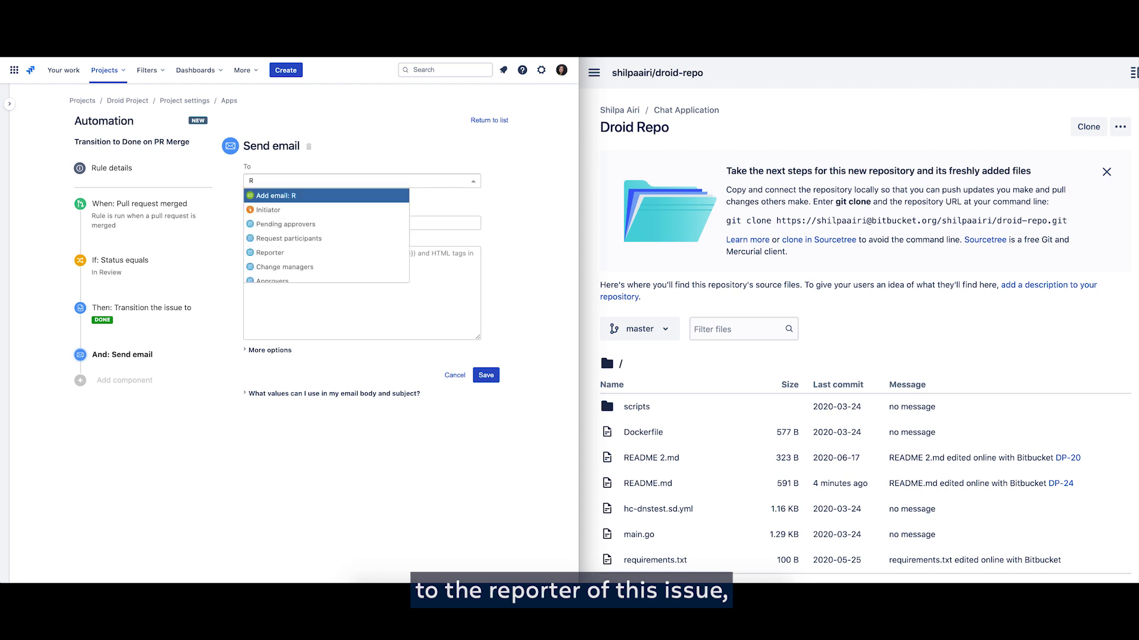
click(293, 253)
click(349, 223)
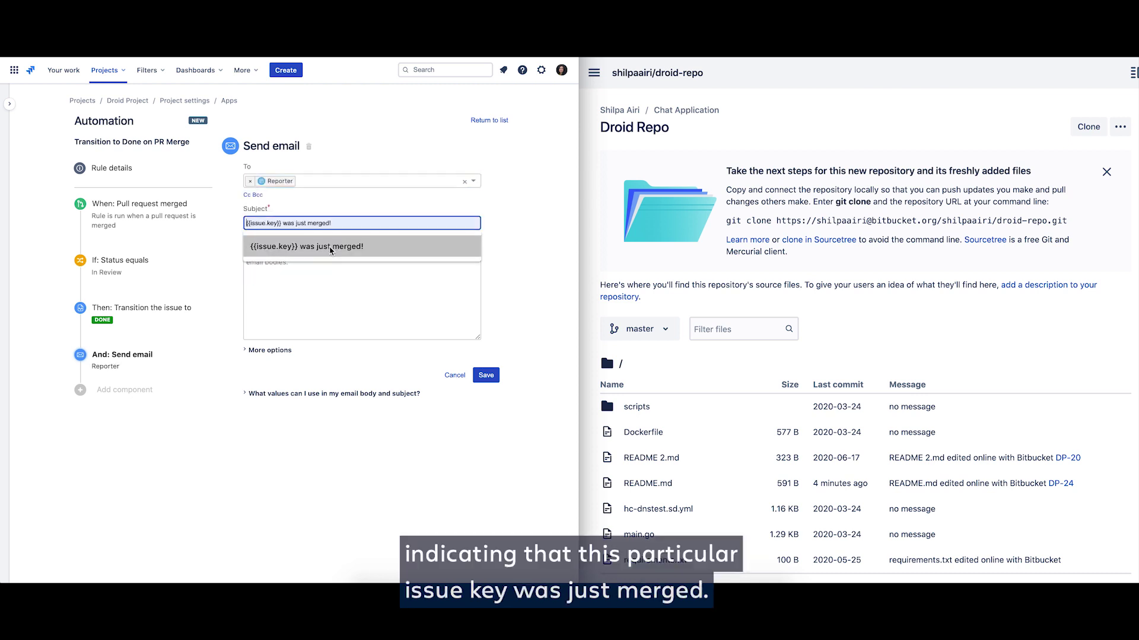
click(307, 246)
click(309, 272)
key(ctrl+v)
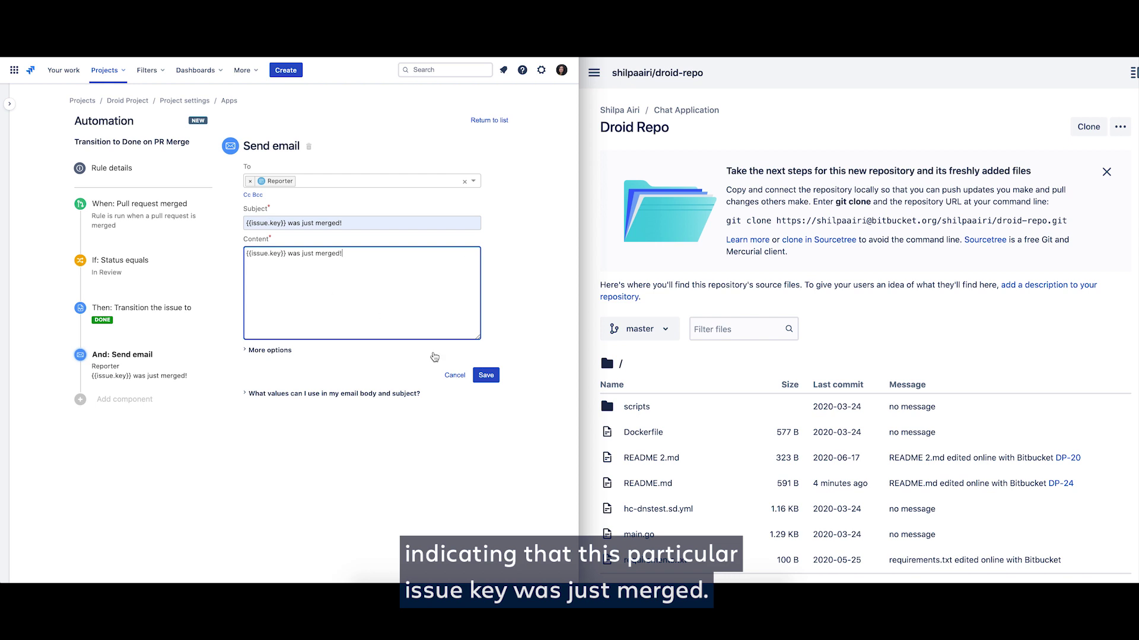
click(486, 375)
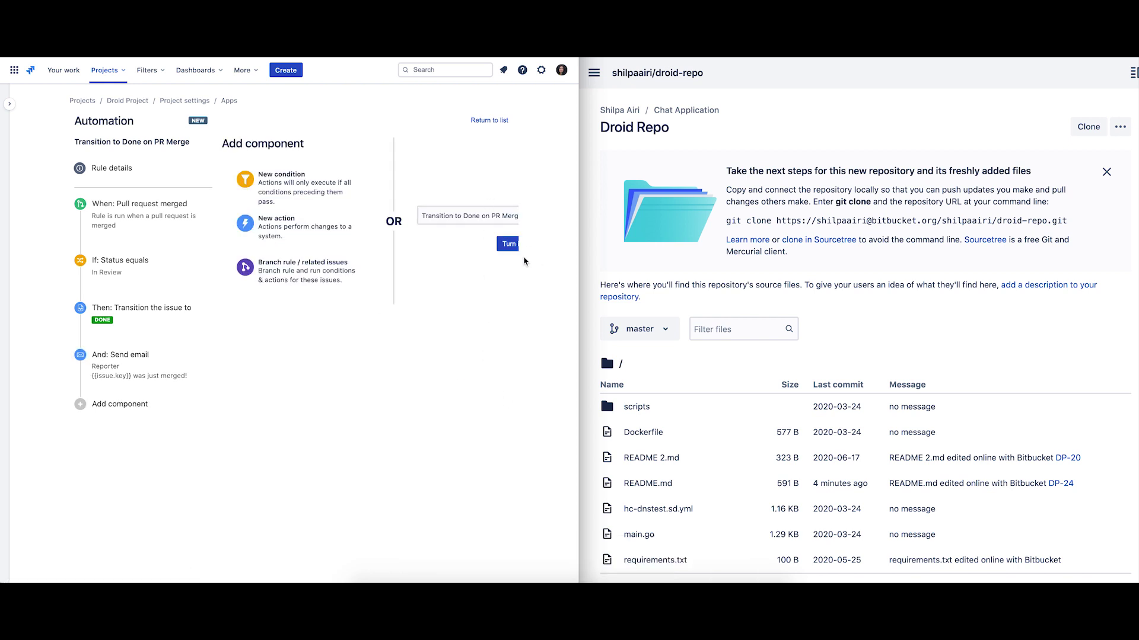
Enable the rule and return to the DP Sprint 4 board with DP-24 in To Do.
click(510, 244)
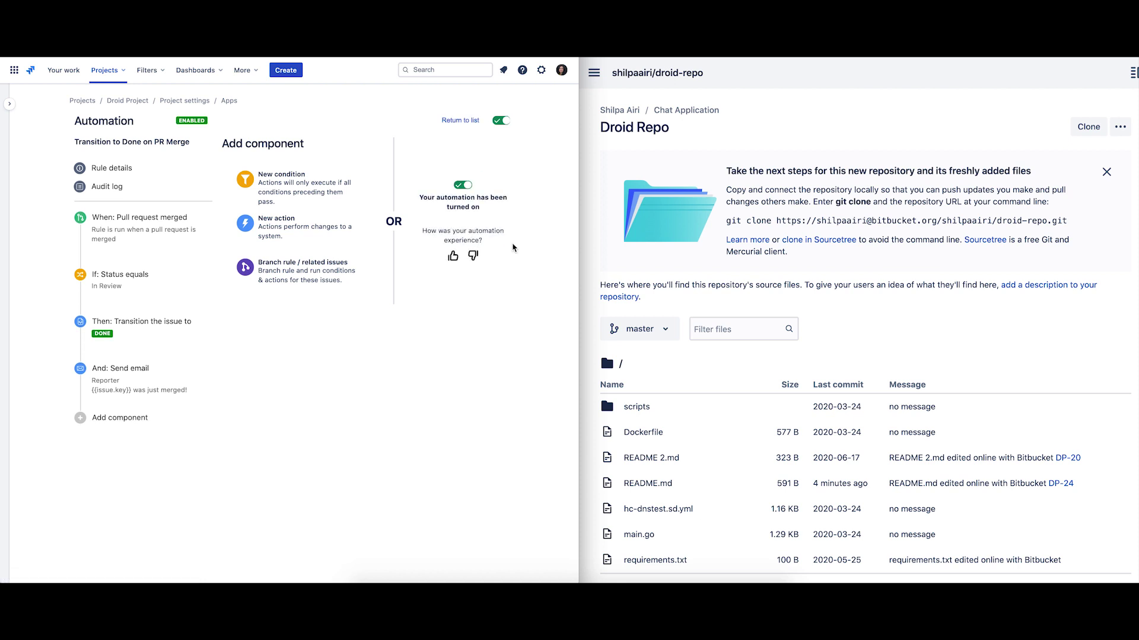
click(467, 120)
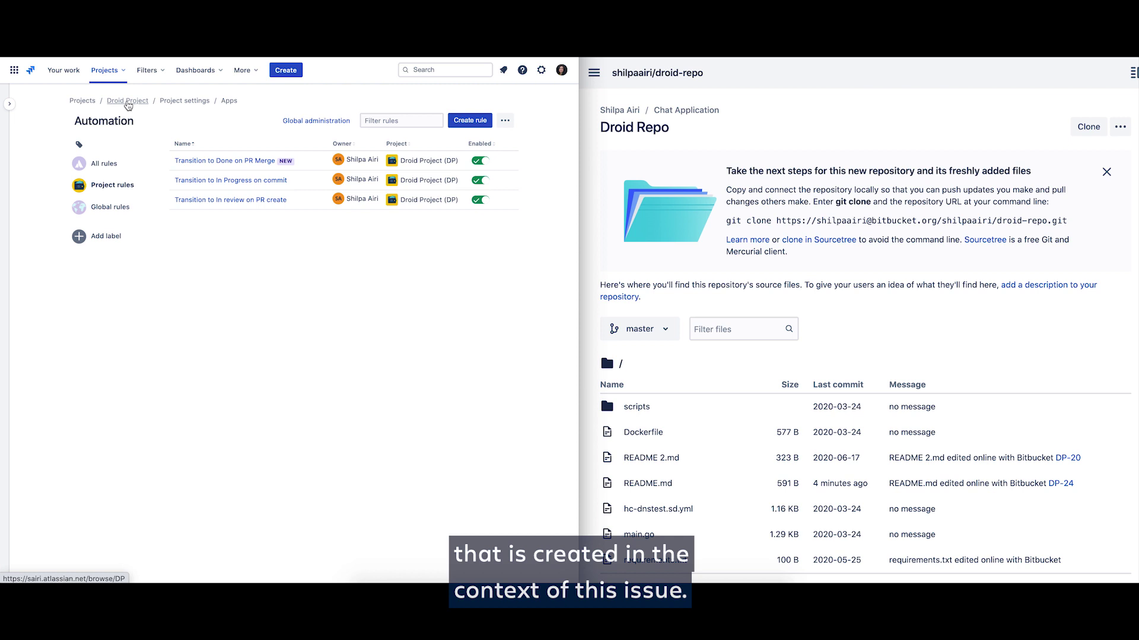
click(131, 102)
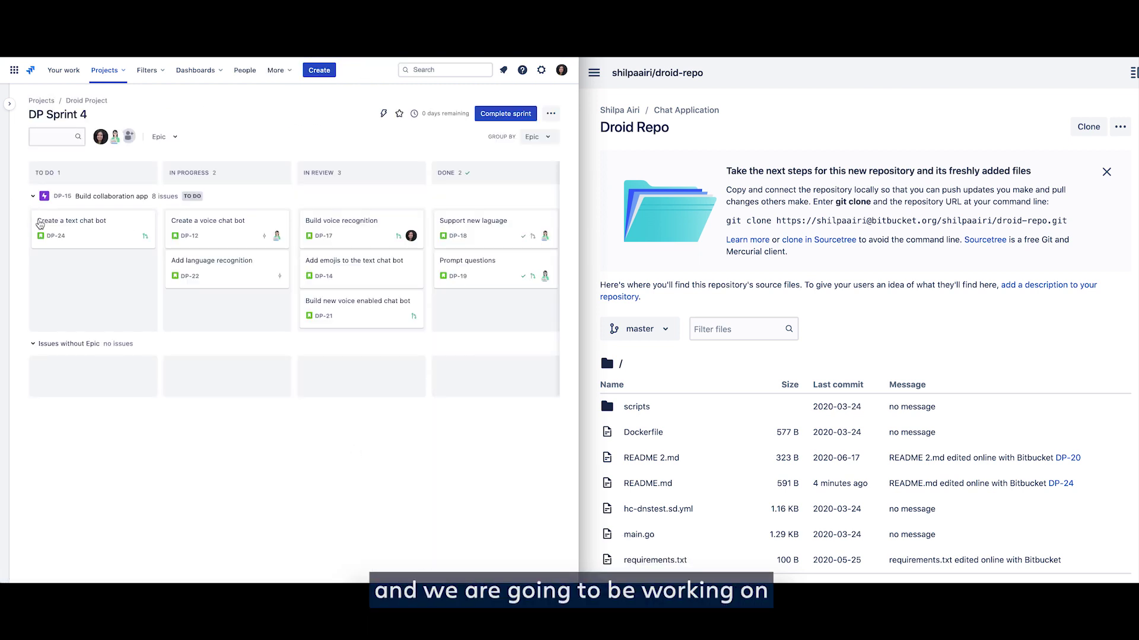
mouse_move(146, 227)
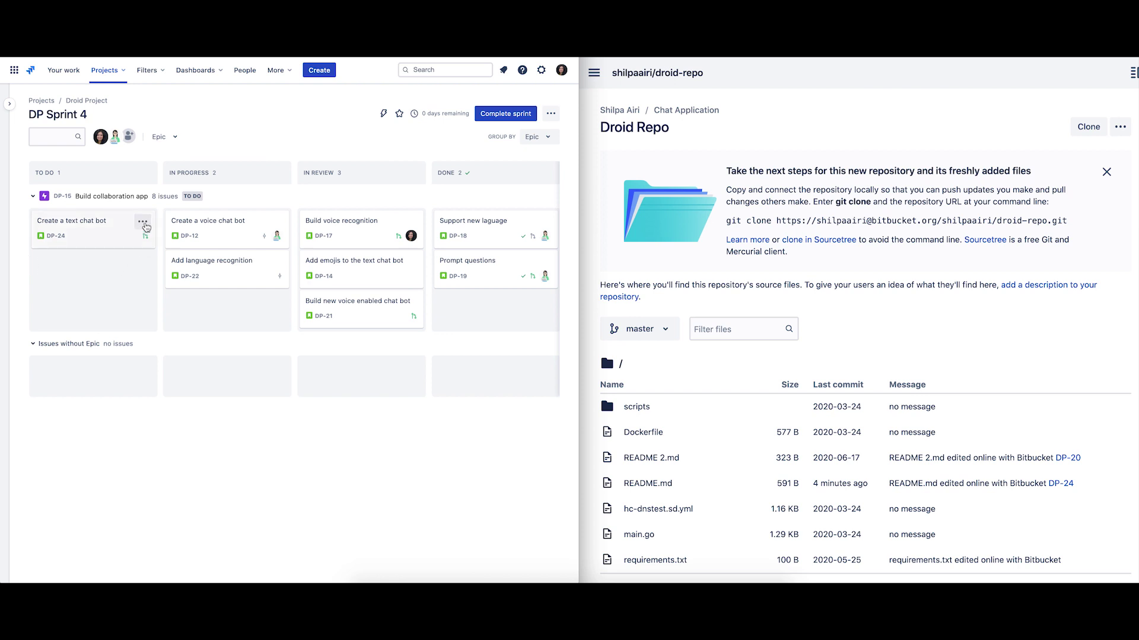
mouse_move(47, 249)
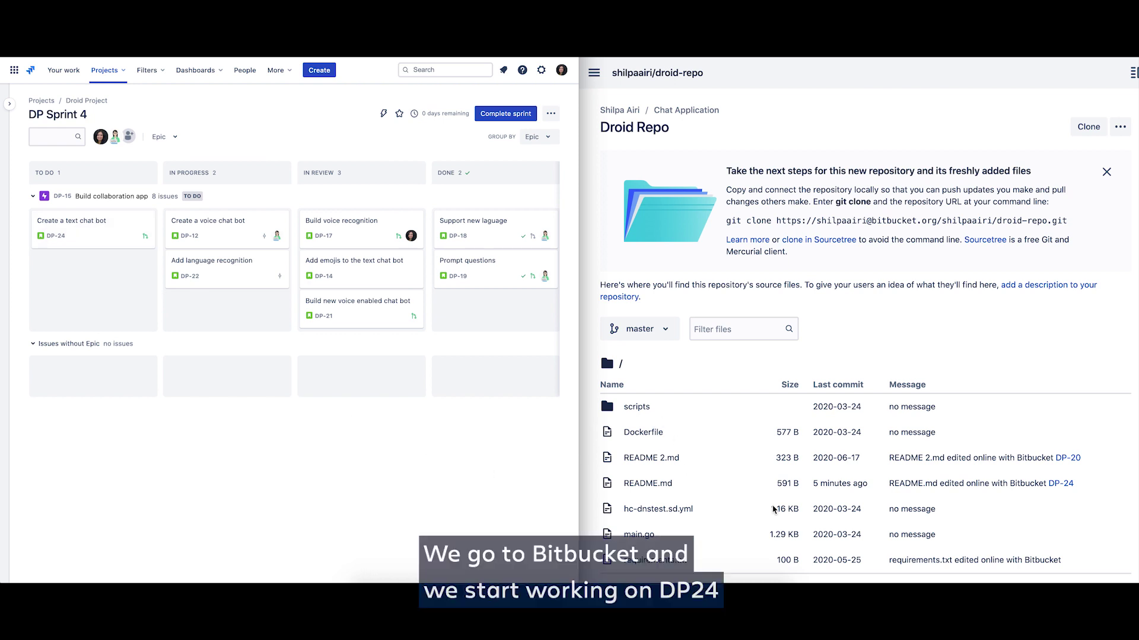
Add the line 'contact the dev team' to README.md and commit it as a new pull request.
click(634, 485)
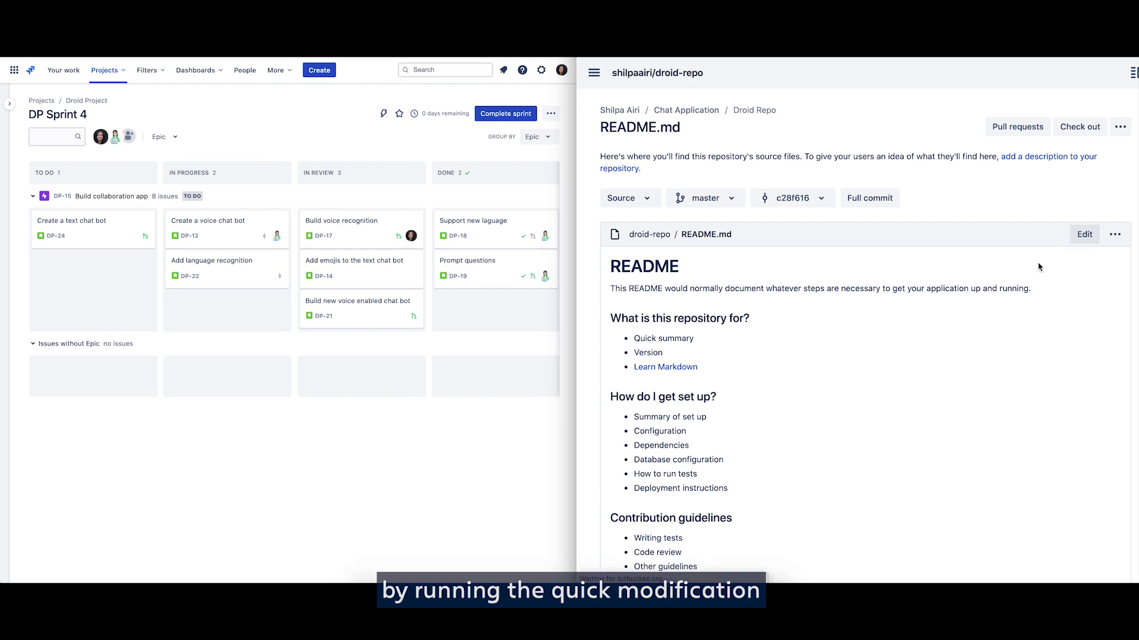
click(1085, 237)
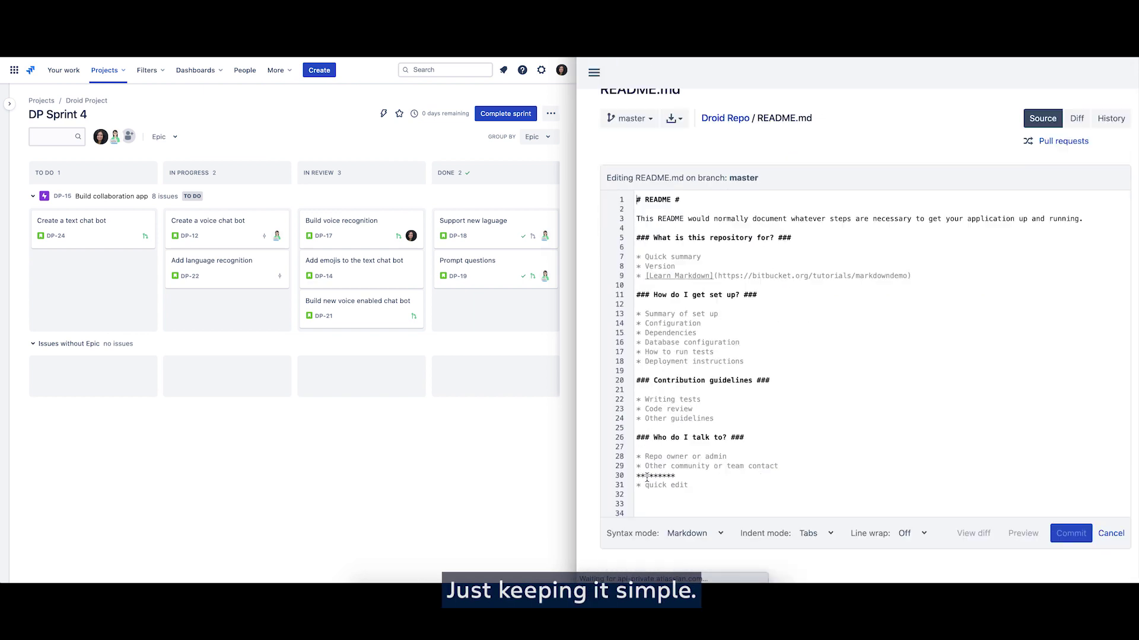
key(Return)
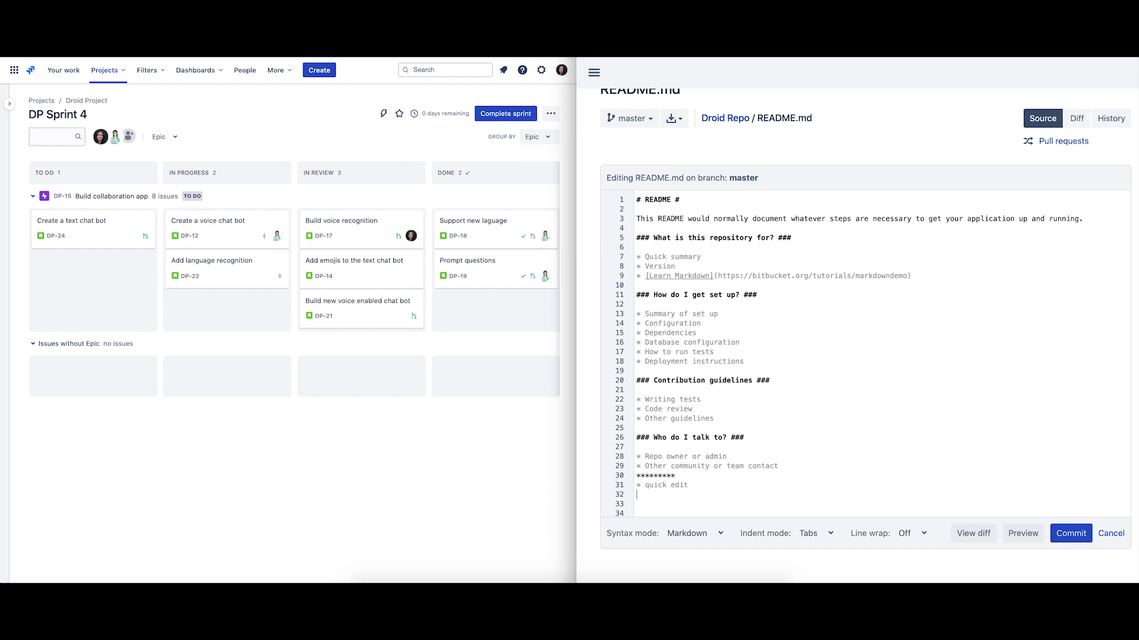
text(*)
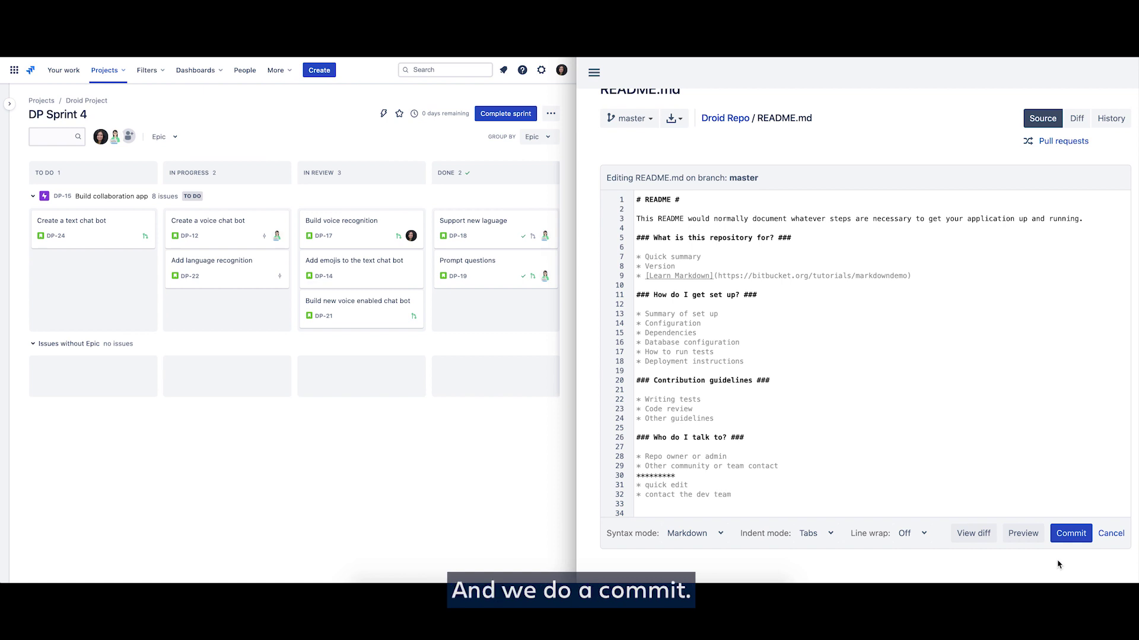
click(1070, 533)
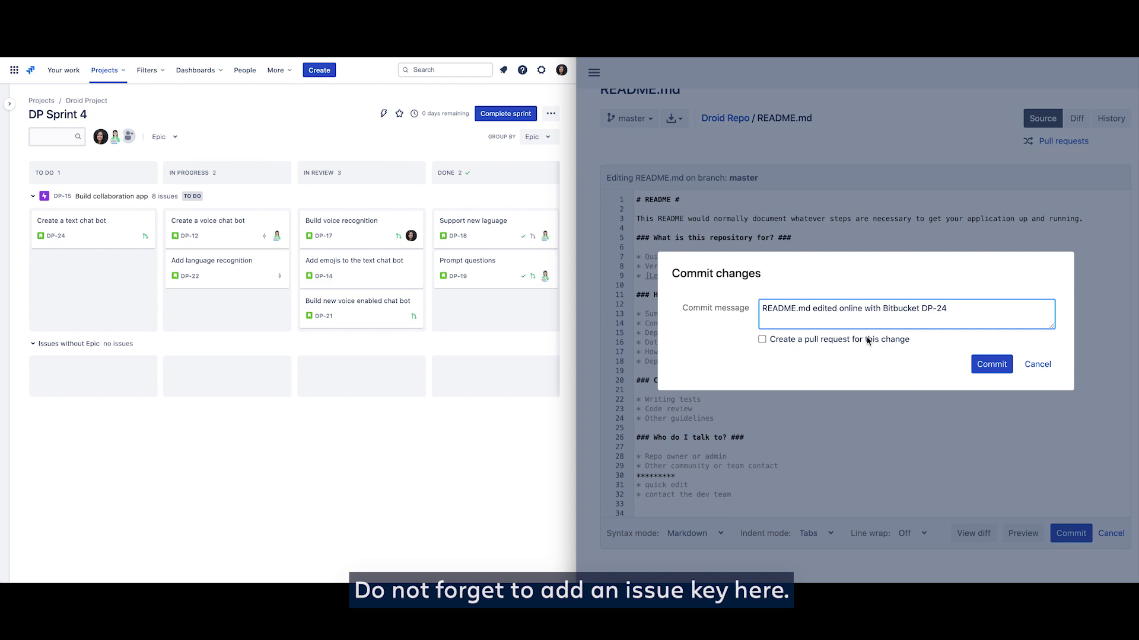
click(762, 341)
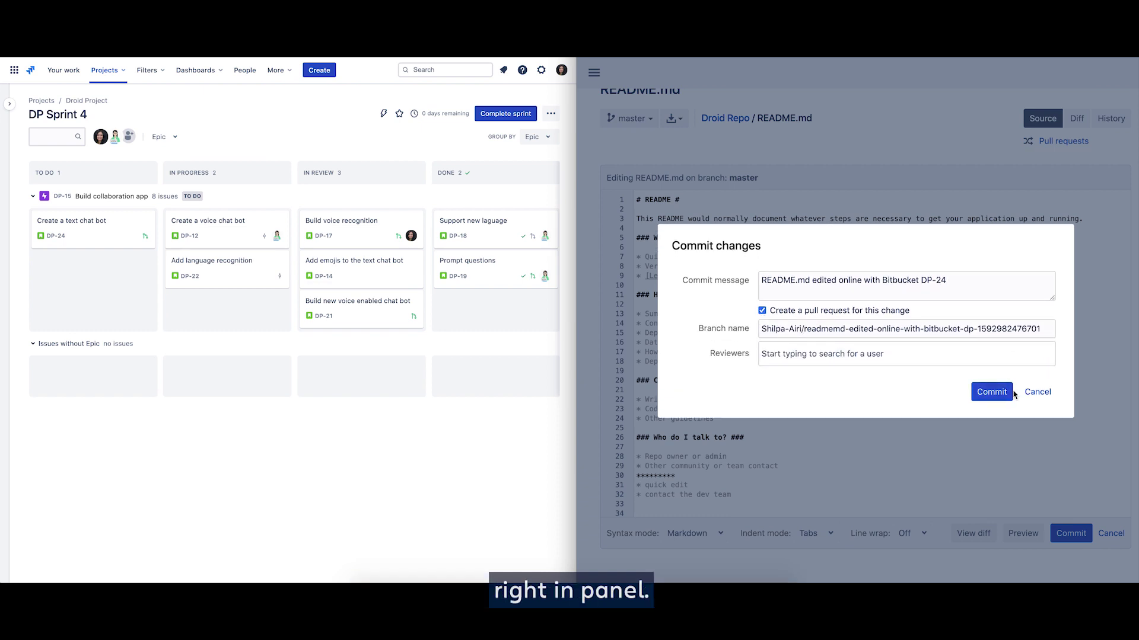
click(990, 393)
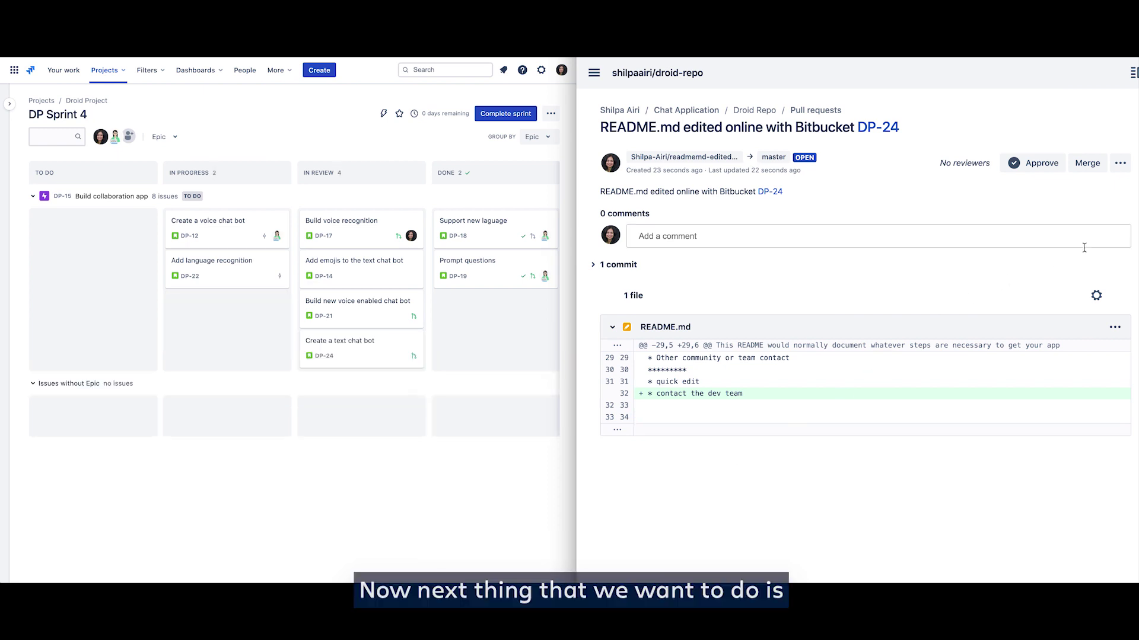
Merge pull request #48 into master as a merge commit, closing the source branch.
click(1088, 163)
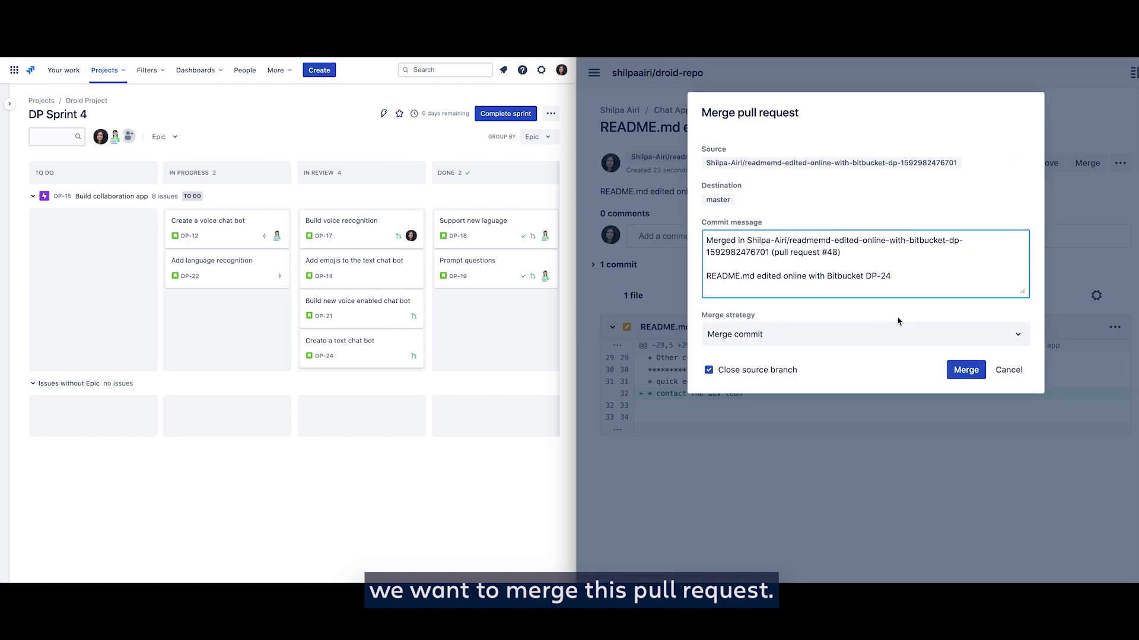
drag(893, 276, 864, 276)
click(920, 275)
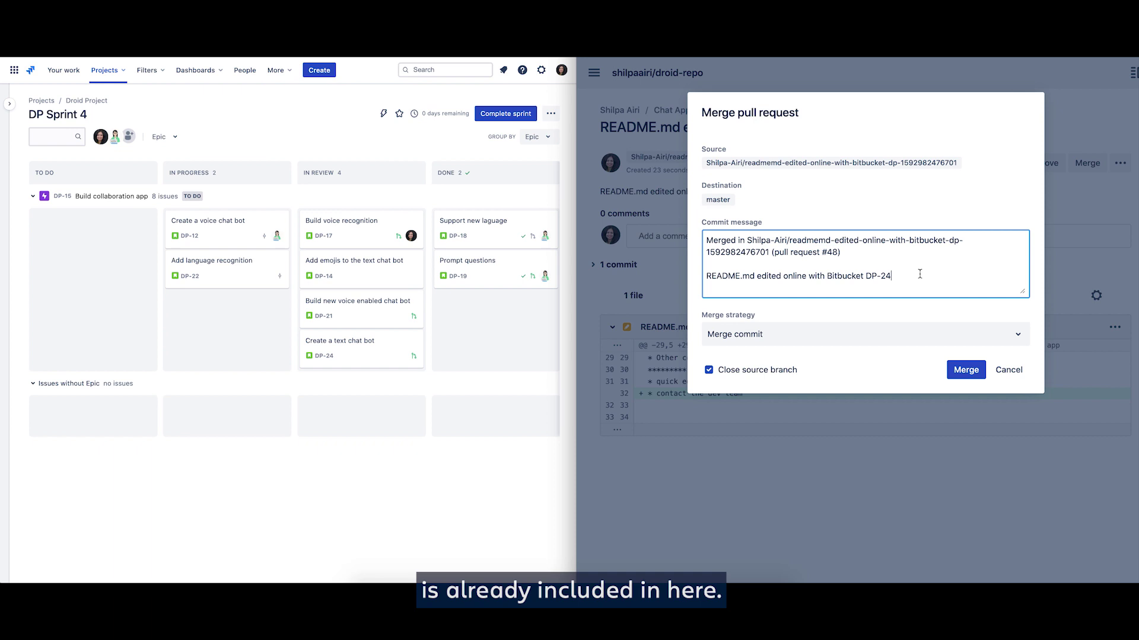
click(964, 370)
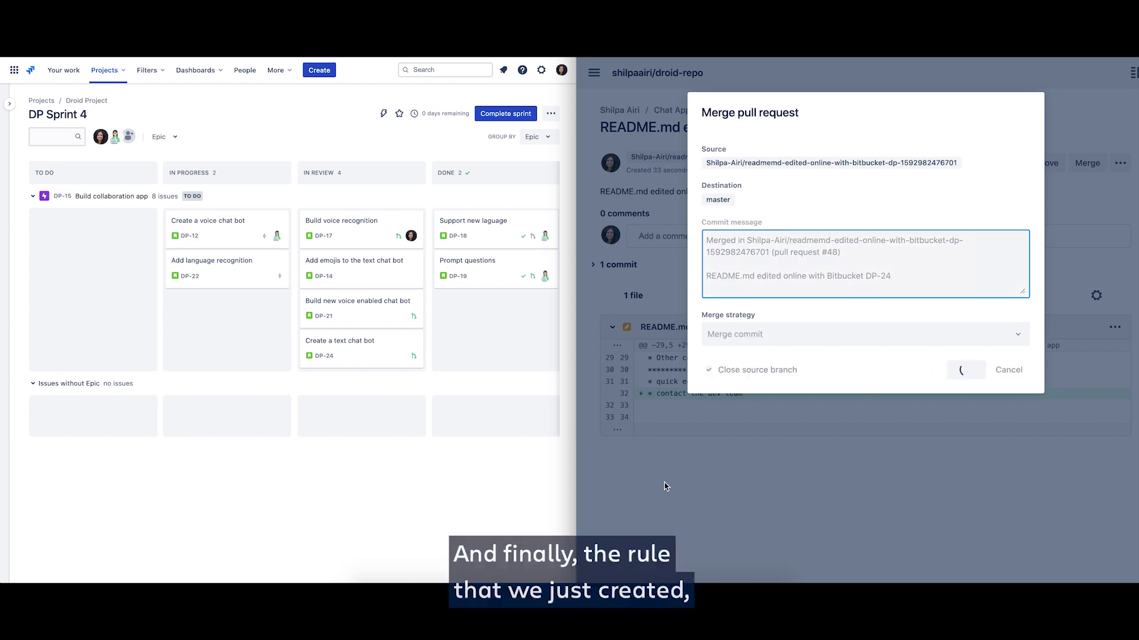